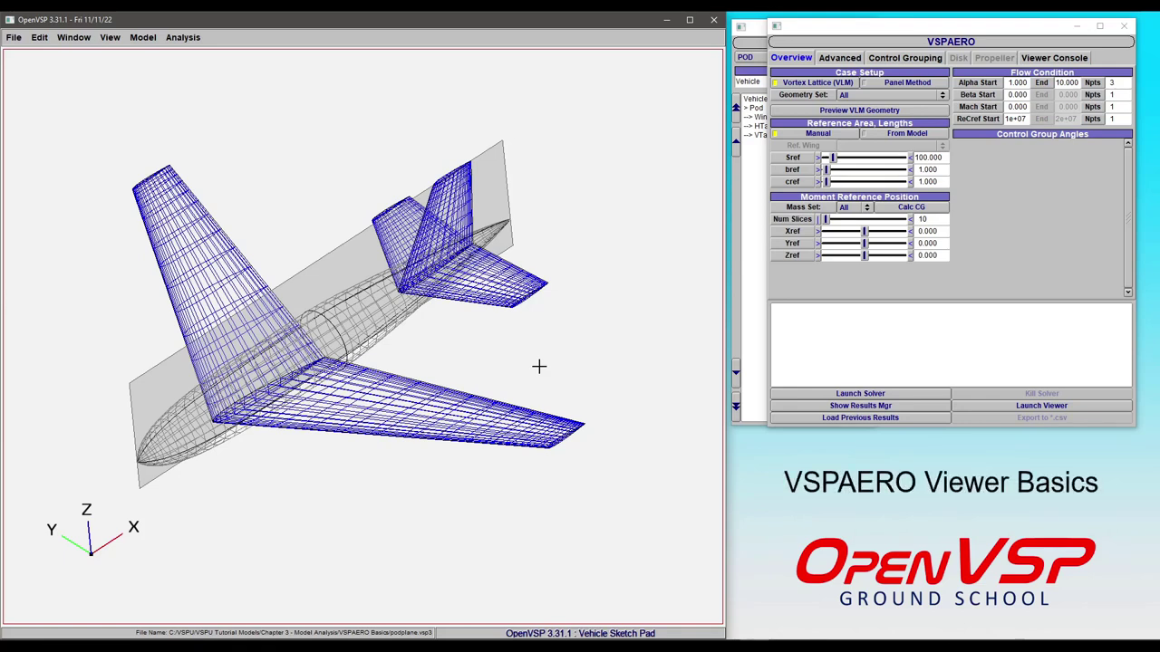
Step: Launch the VSPAERO Viewer and orbit and zoom the pod-plane into a side-oblique view
left_click(986, 406)
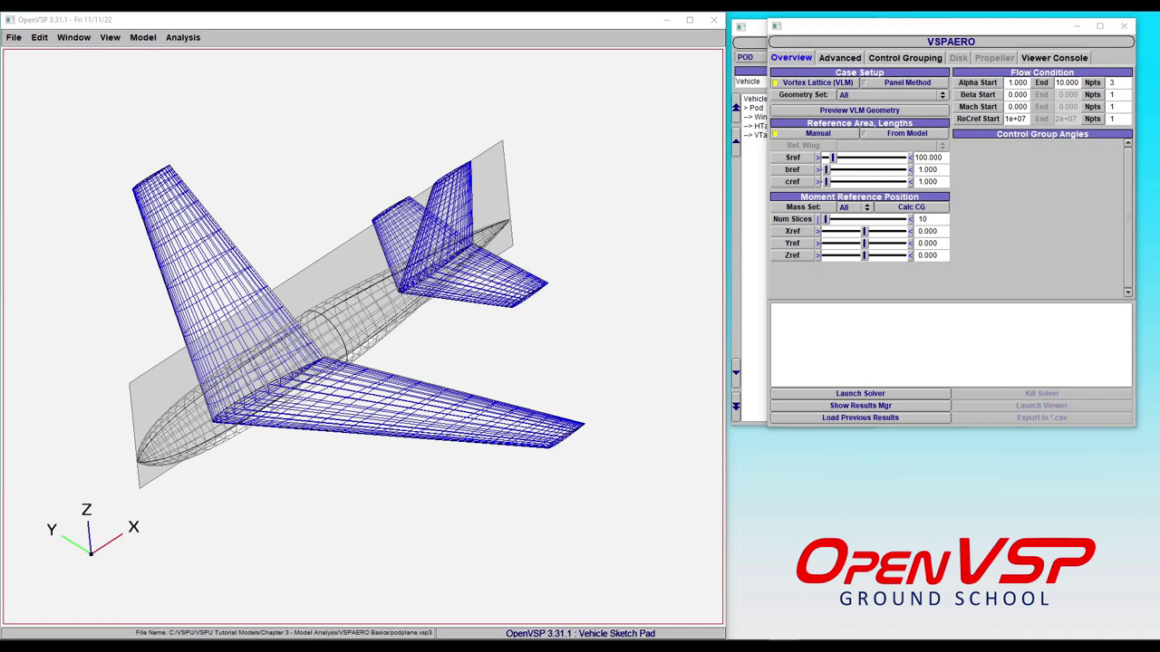
scroll(334, 466, "up", 2)
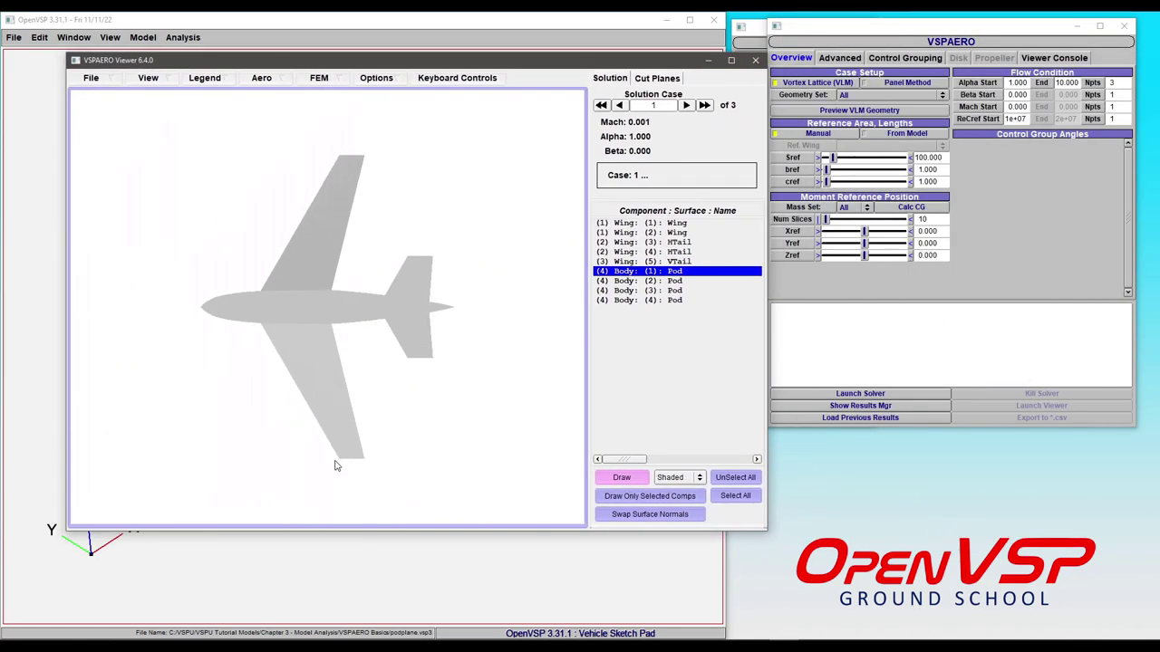
left_click_drag(334, 466, 293, 373)
left_click_drag(402, 356, 404, 368)
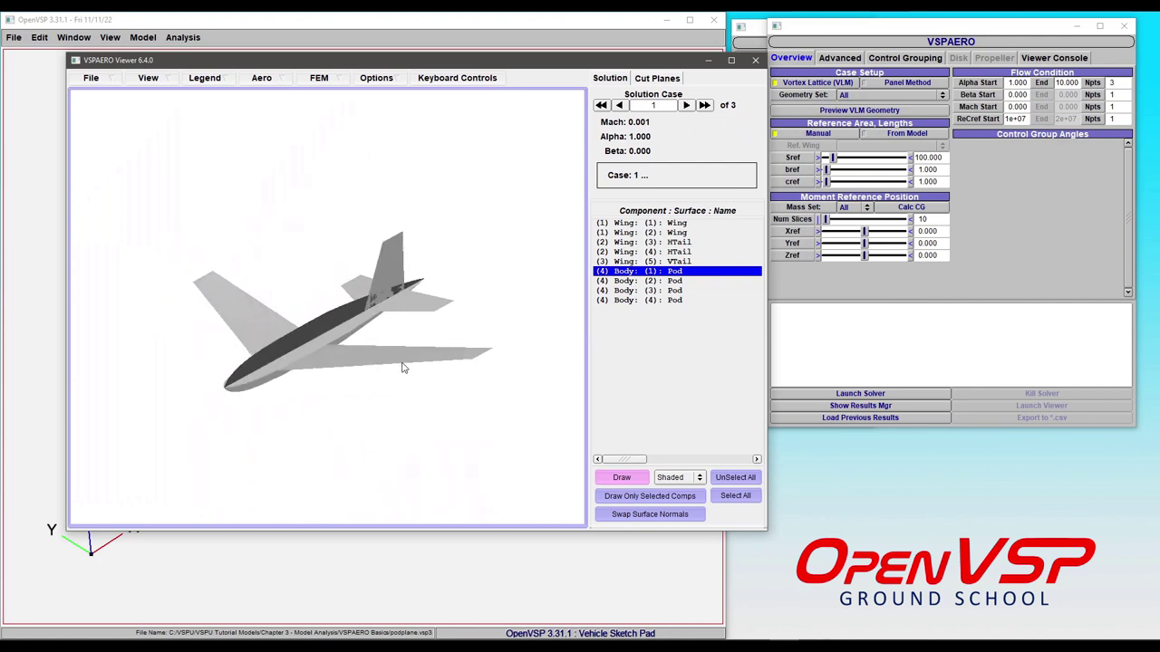
scroll(404, 368, "up", 3)
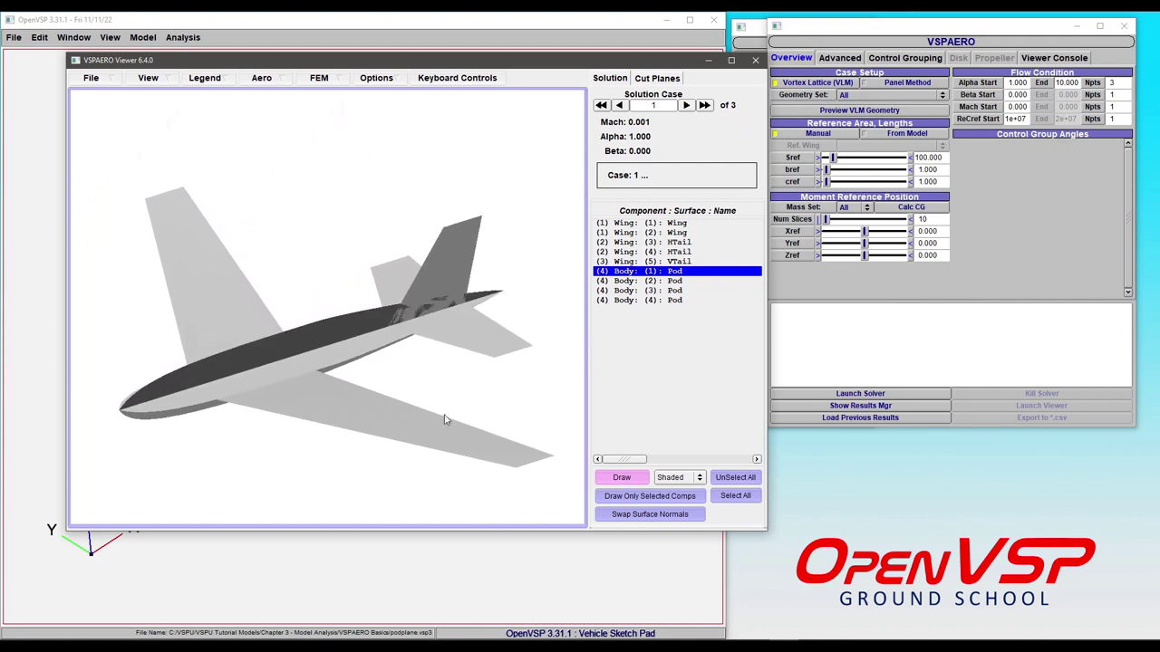
Step: Move the viewer window up-left and enlarge it from its corner
left_click_drag(578, 65, 540, 51)
left_click_drag(728, 517, 761, 620)
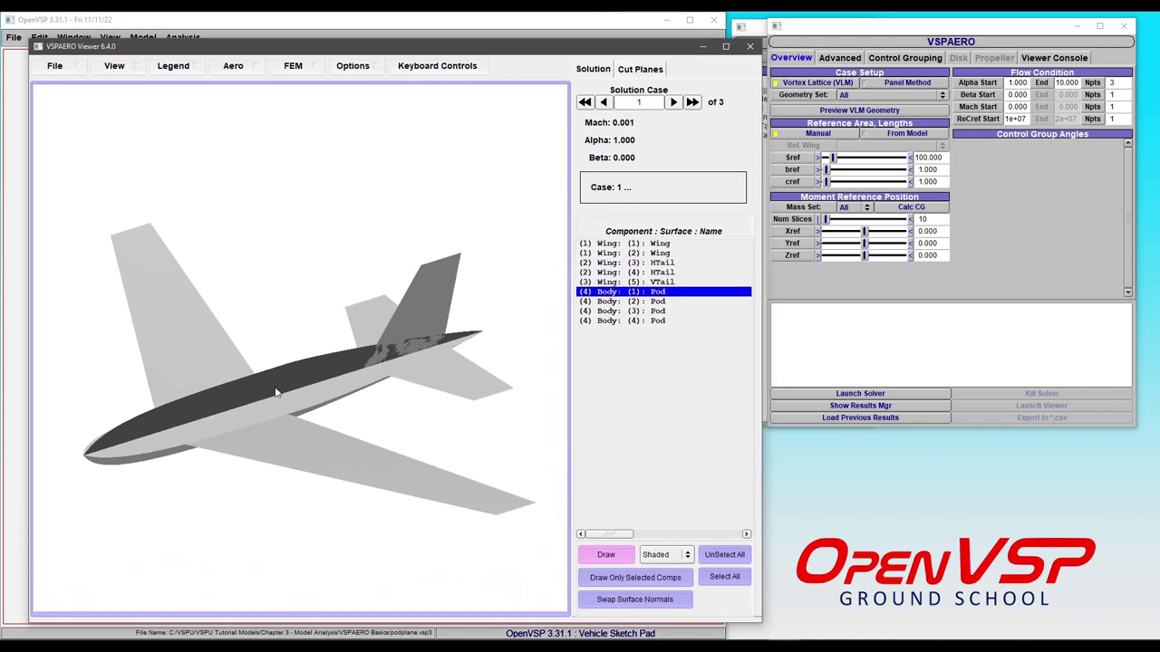
left_click(174, 71)
Step: Colour the pod-plane surfaces by pressure via Aero > Pressures and orbit the model
left_click(231, 69)
left_click(233, 70)
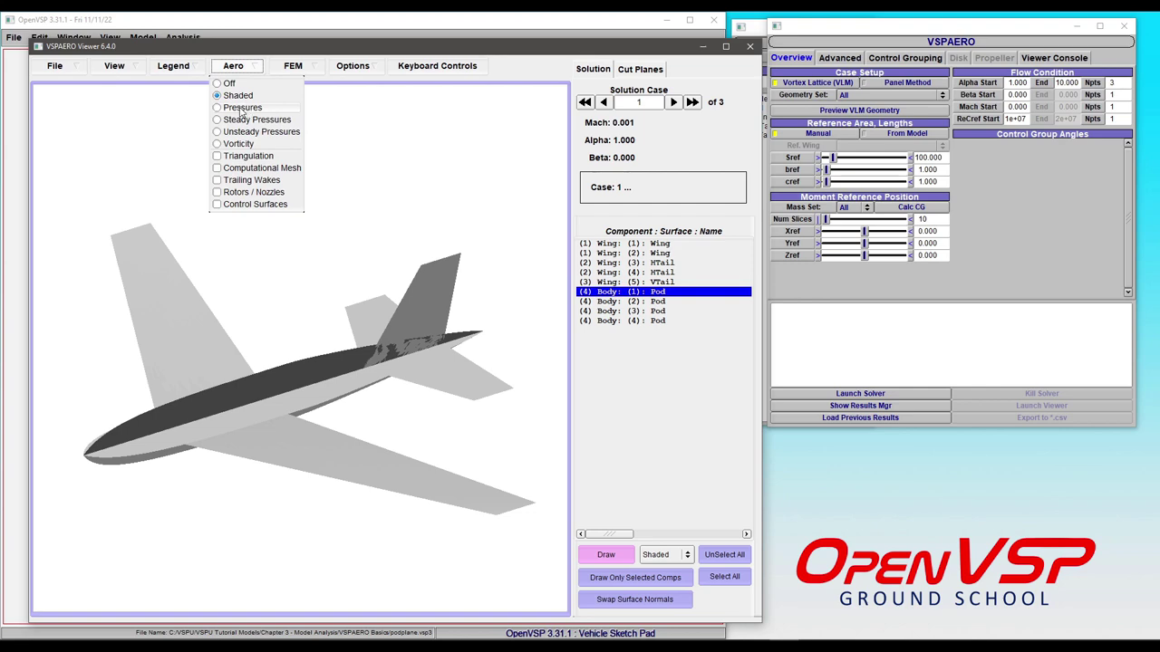
left_click(242, 108)
left_click_drag(237, 371, 196, 394)
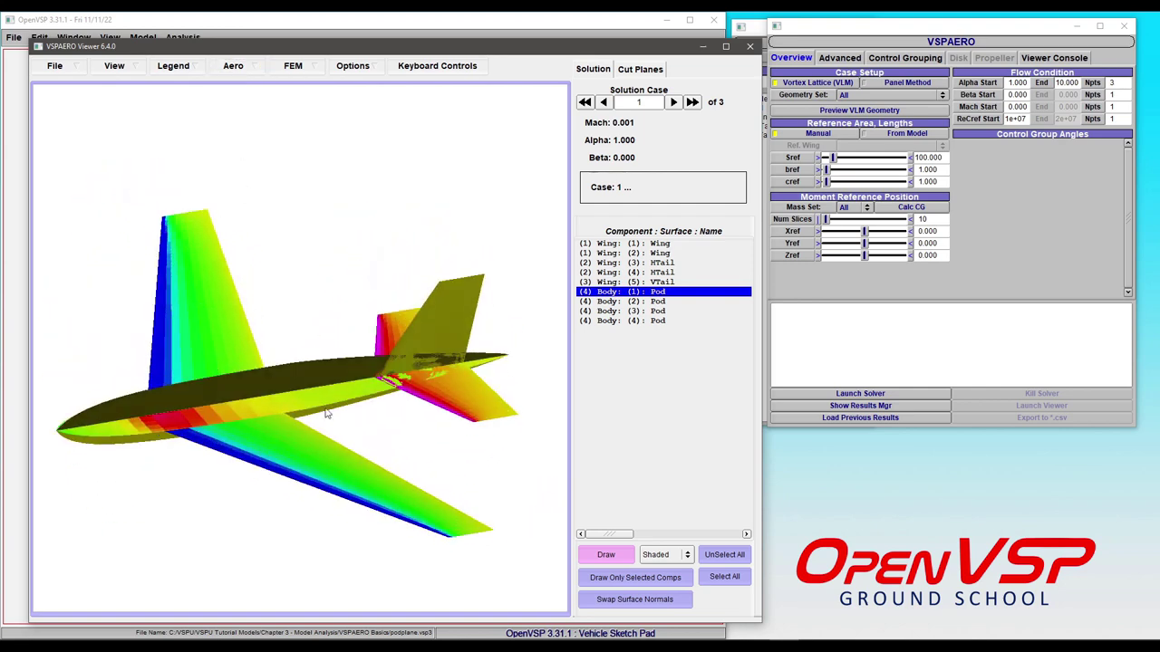
left_click_drag(198, 385, 205, 446)
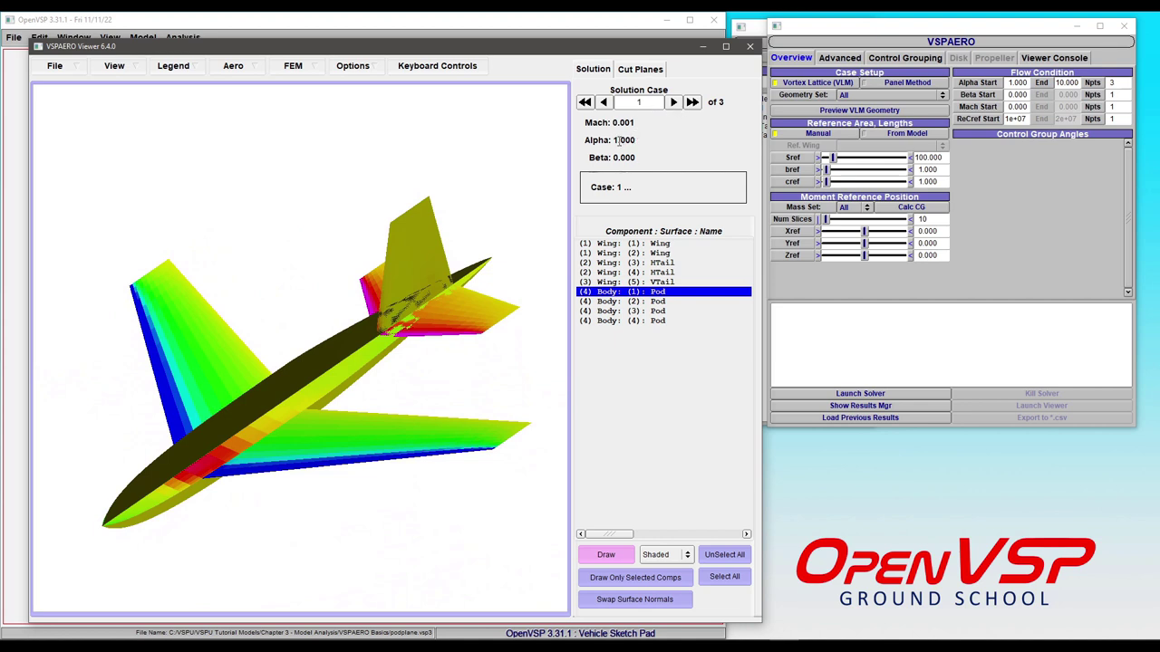
Step: Step through the solution cases and finish on case 3 at Alpha 10.000
left_click(673, 103)
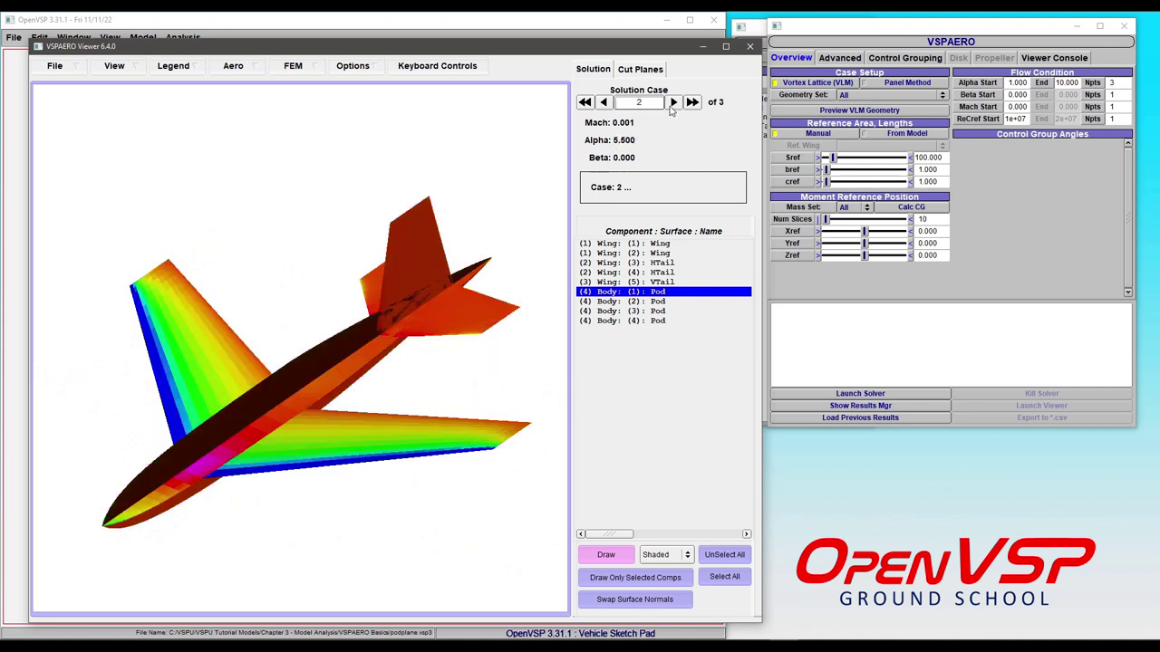
left_click(672, 102)
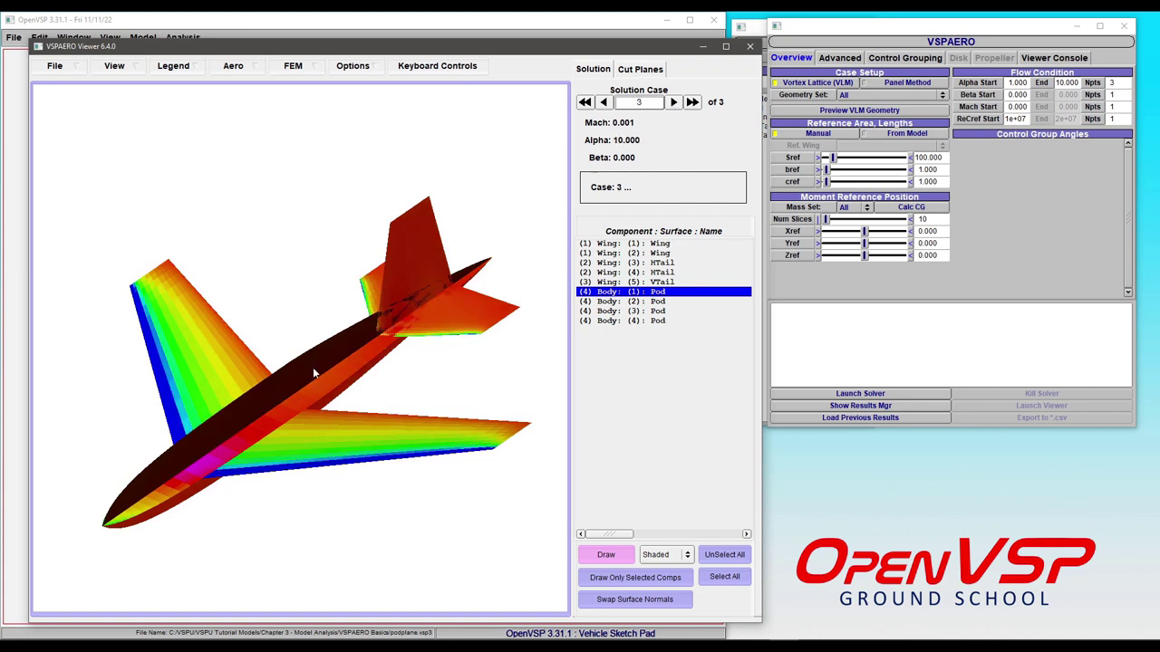
left_click_drag(312, 367, 353, 444)
left_click(605, 105)
left_click(605, 104)
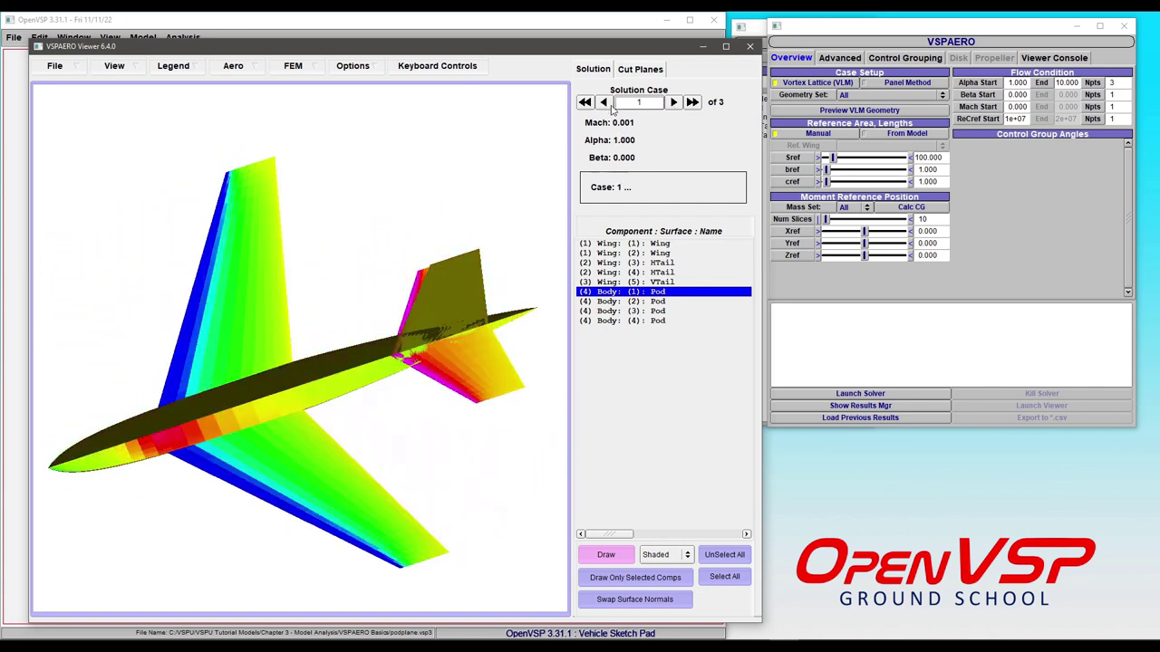
double_click(672, 102)
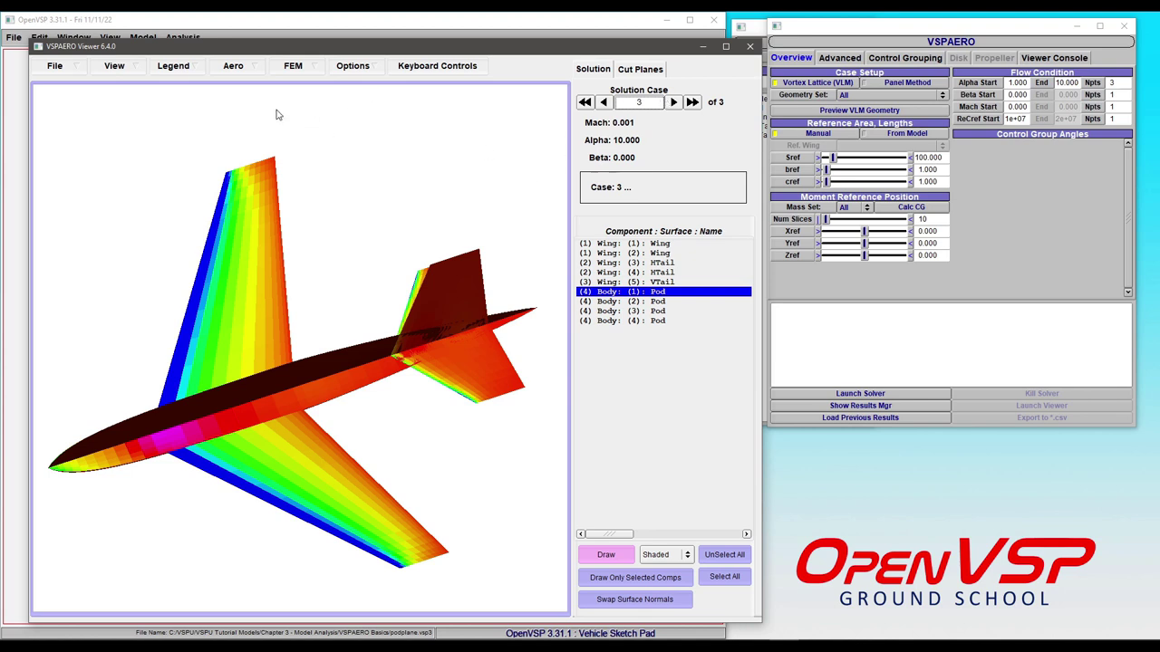
Step: Enable Aero > Trailing Wakes and orbit to inspect the wake lines from wing and tail
mouse_move(283, 369)
left_mouse_down()
mouse_move(246, 411)
mouse_move(194, 121)
left_mouse_up()
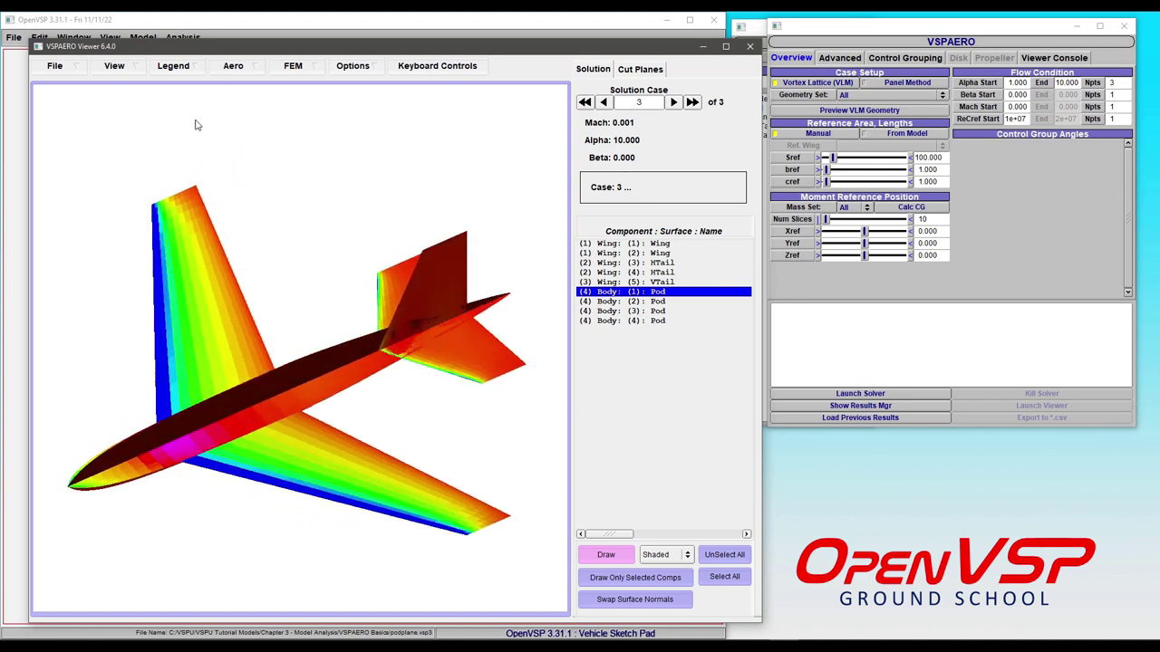
left_click(228, 69)
left_click(252, 181)
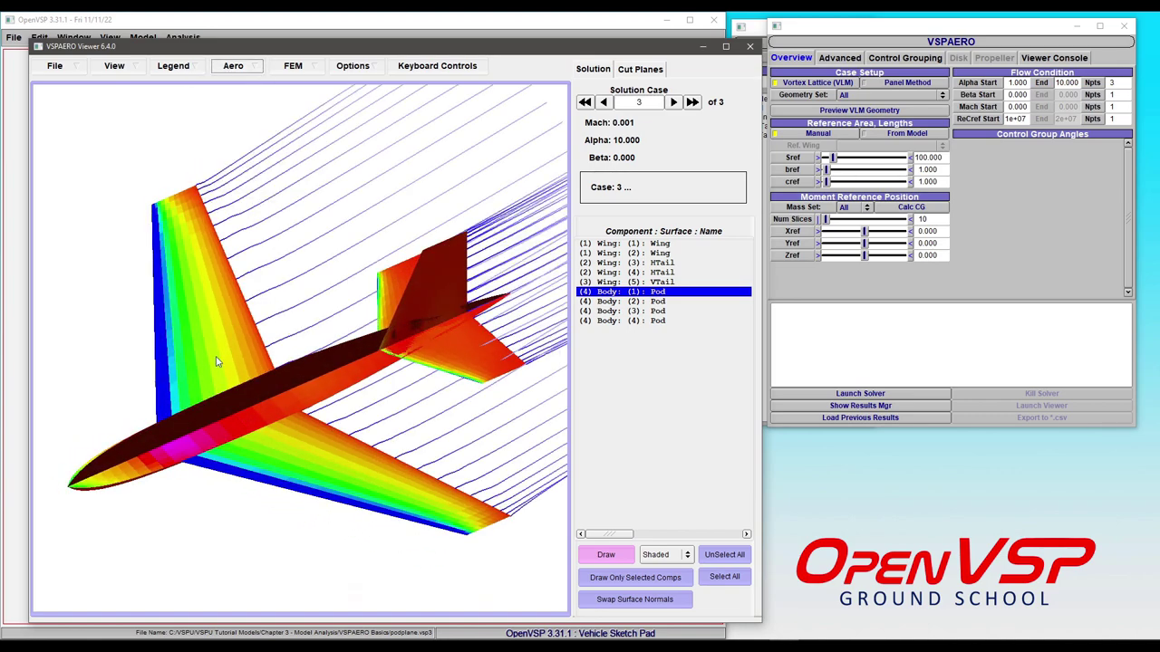
mouse_move(218, 361)
left_mouse_down()
mouse_move(250, 386)
mouse_move(308, 344)
mouse_move(384, 363)
mouse_move(226, 368)
mouse_move(258, 363)
mouse_move(267, 389)
mouse_move(227, 381)
left_mouse_up()
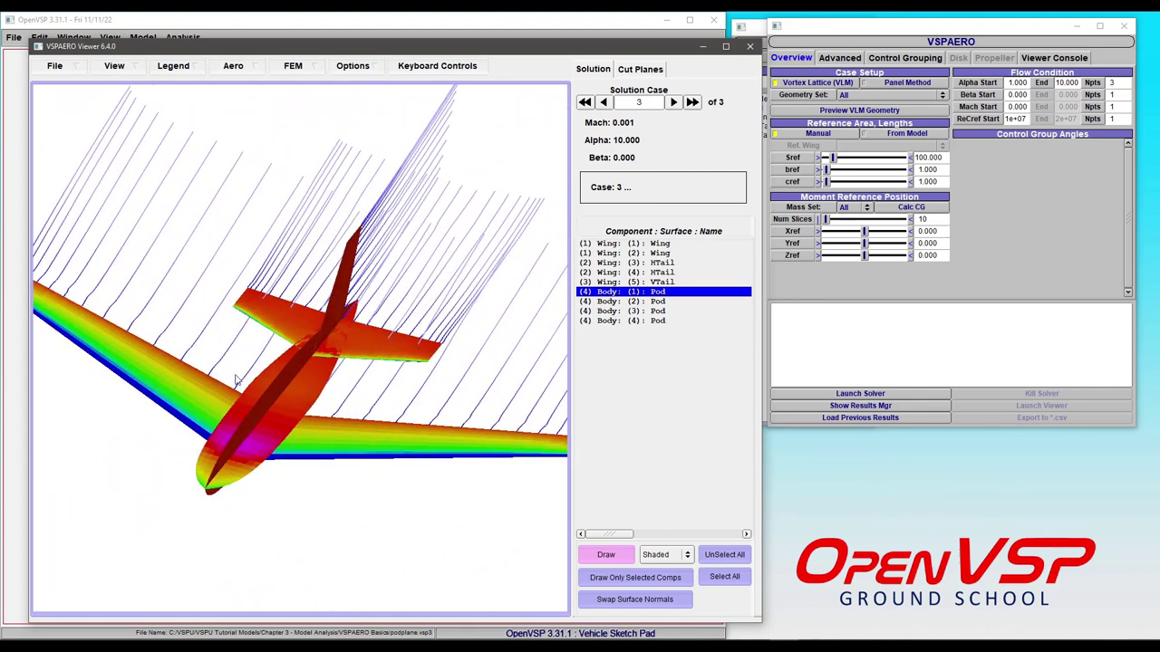
left_click_drag(219, 287, 193, 288)
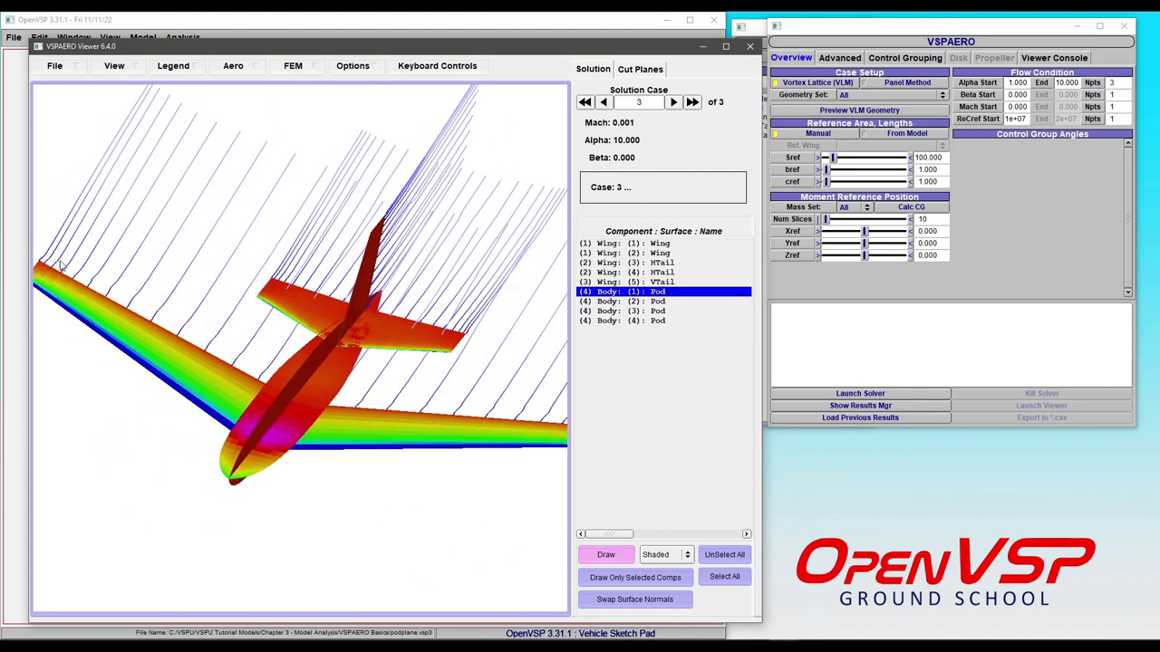
left_click_drag(278, 382, 178, 292)
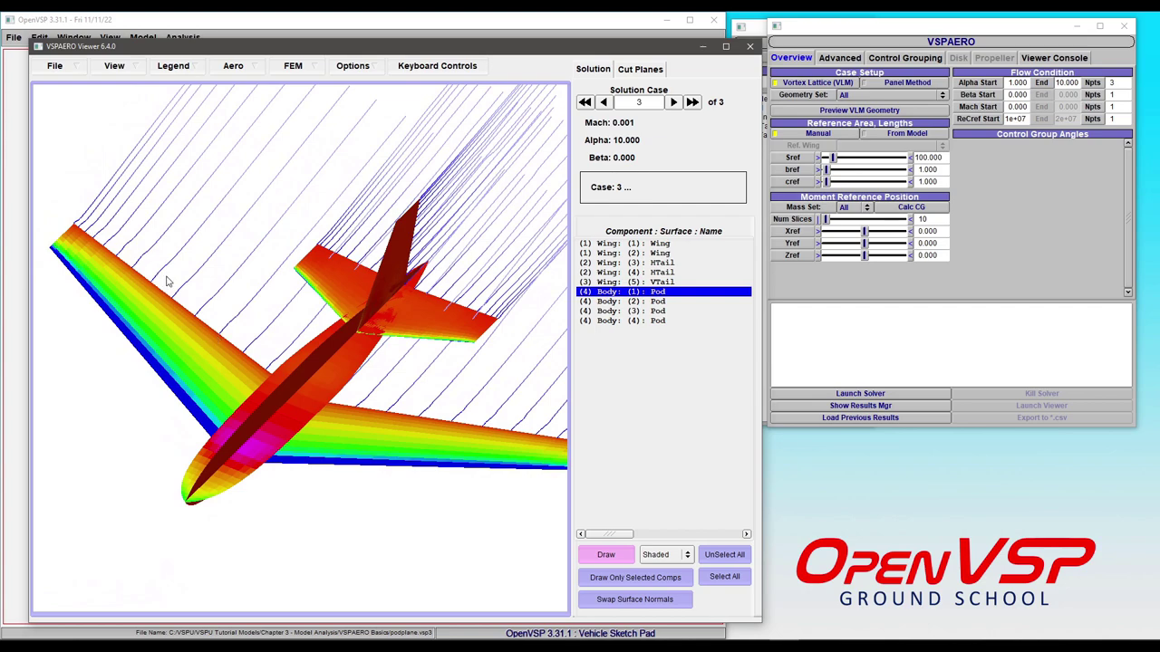
left_click_drag(444, 345, 261, 149)
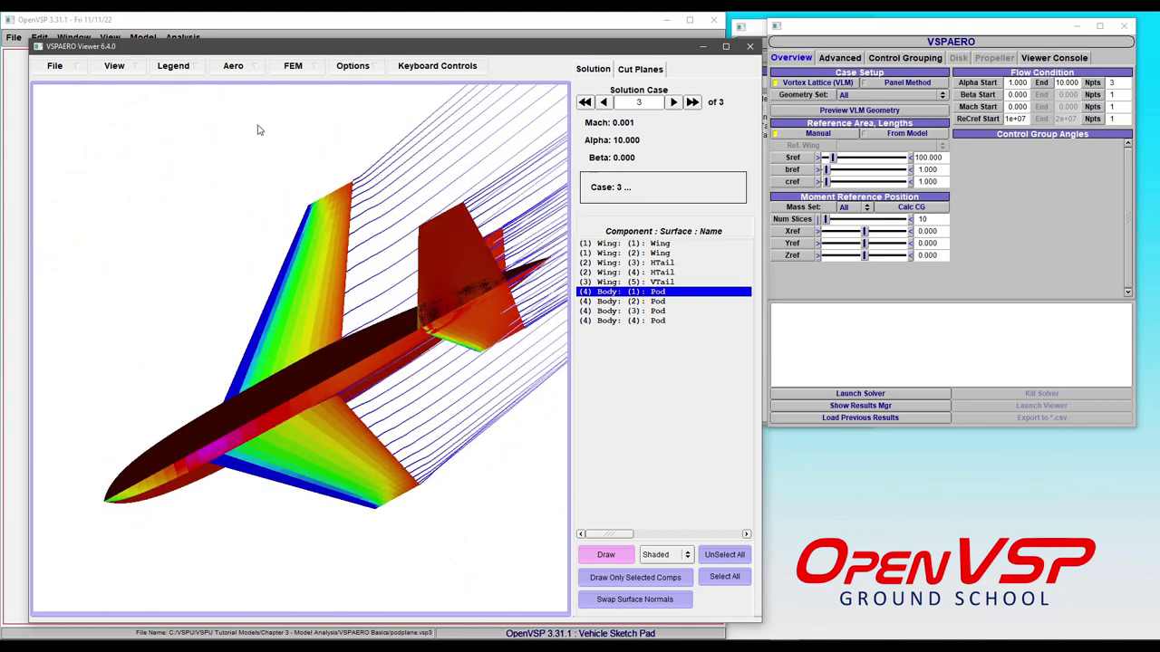
Step: Show the Mach/Beta/Alpha label and the Delta-Cp contour legend, then orbit the aircraft
left_click(182, 73)
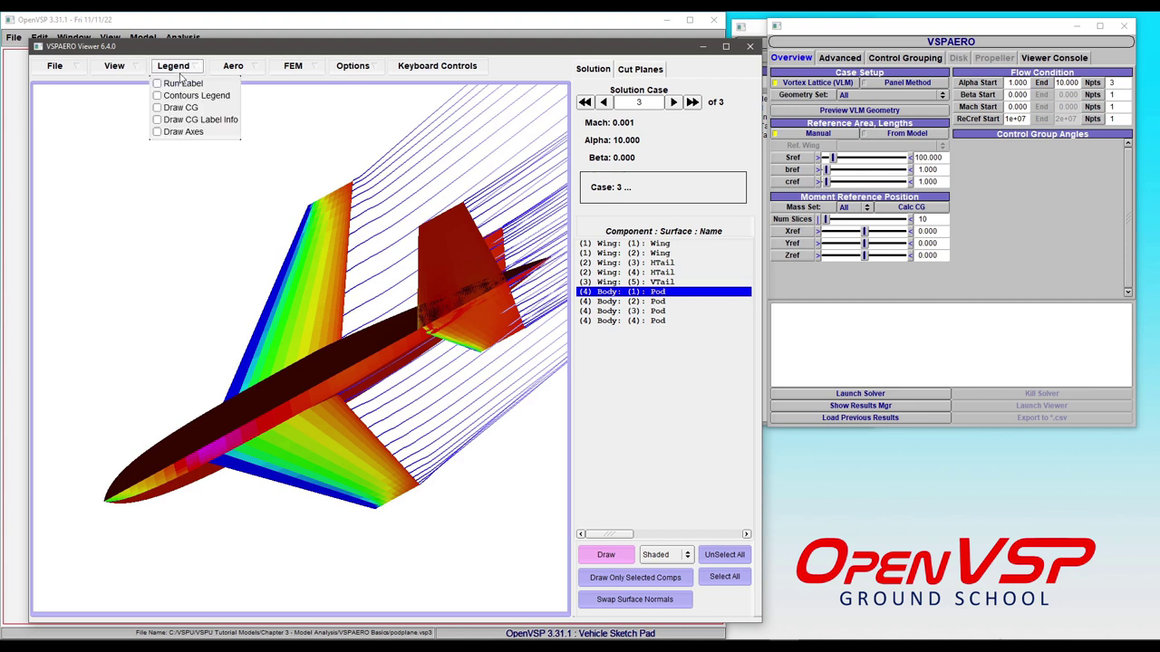
left_click(199, 87)
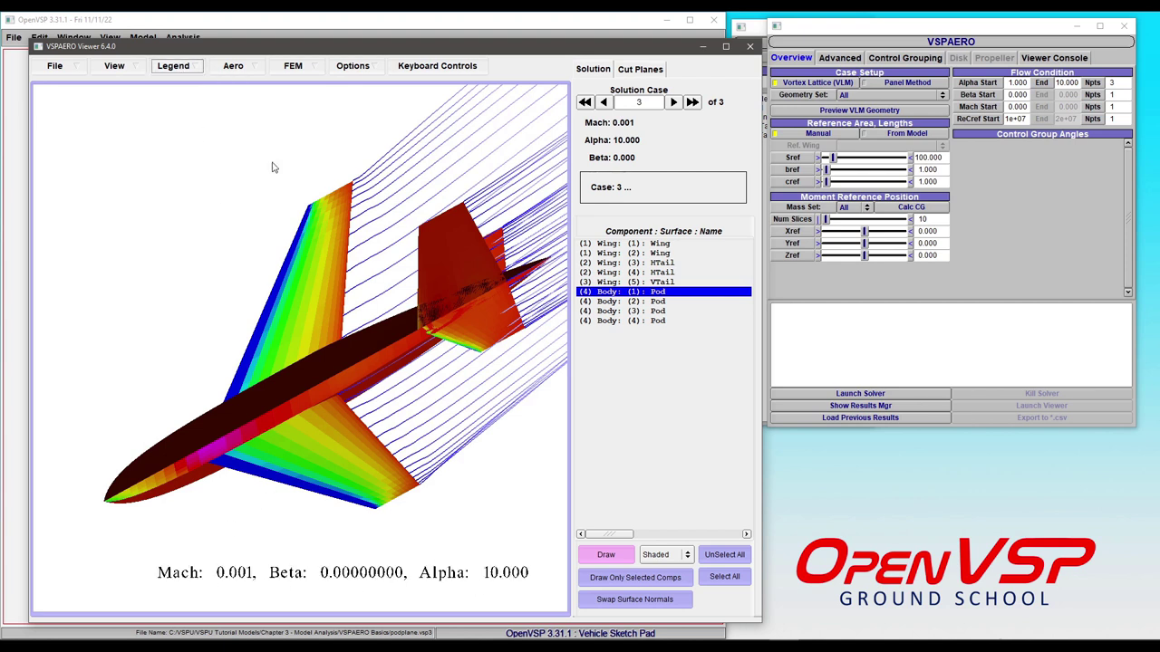
left_click(185, 73)
left_click(191, 98)
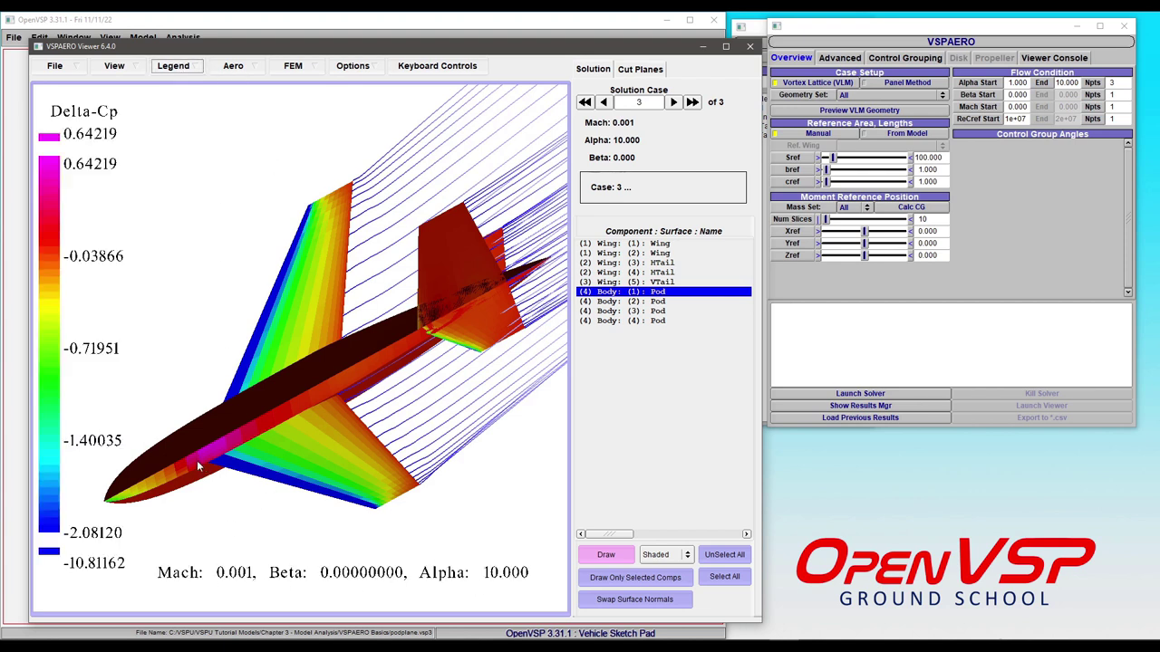
left_click_drag(197, 460, 355, 378)
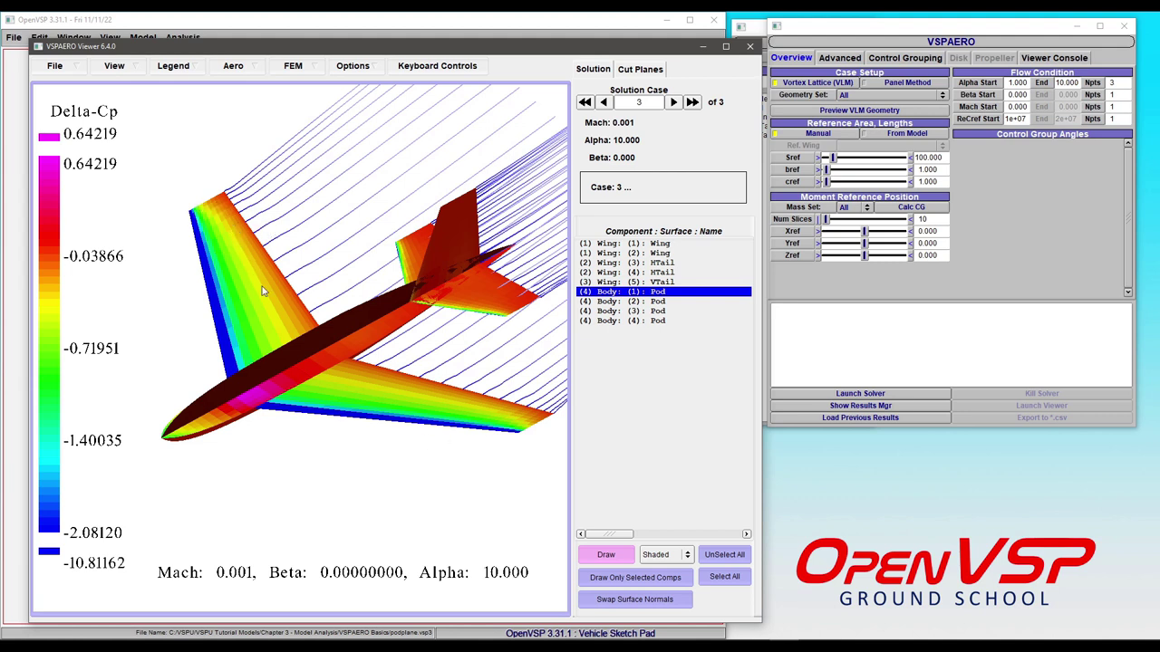
Step: Hide the Delta-Cp legend and flight-condition label, then switch to Front View
left_click(168, 72)
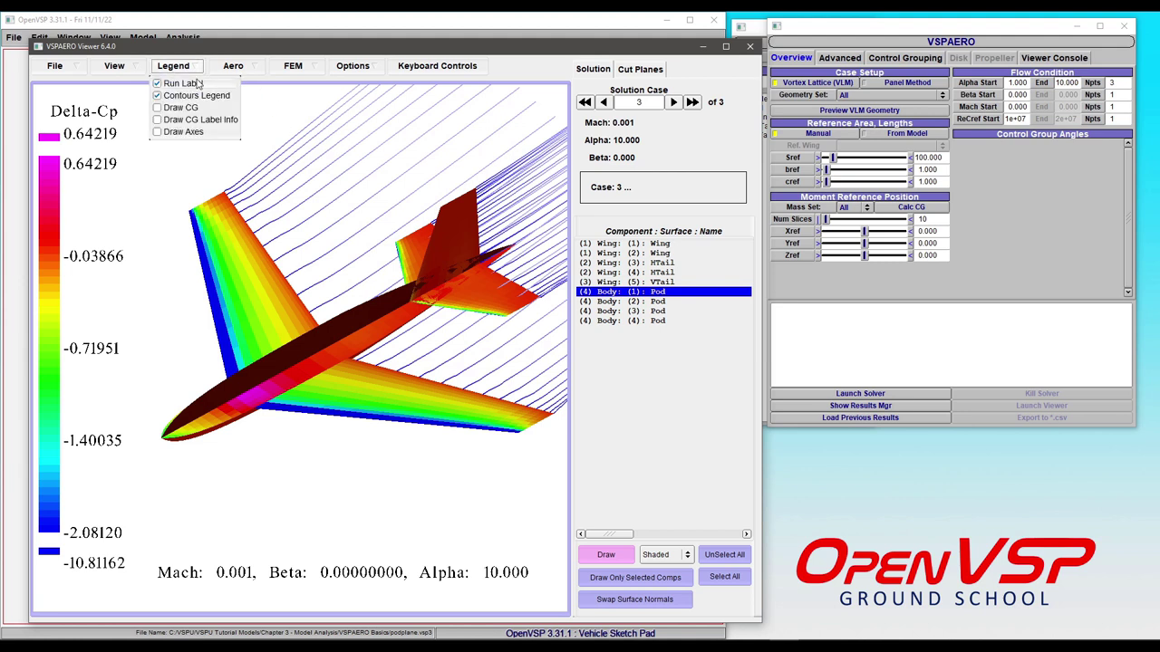
left_click(186, 95)
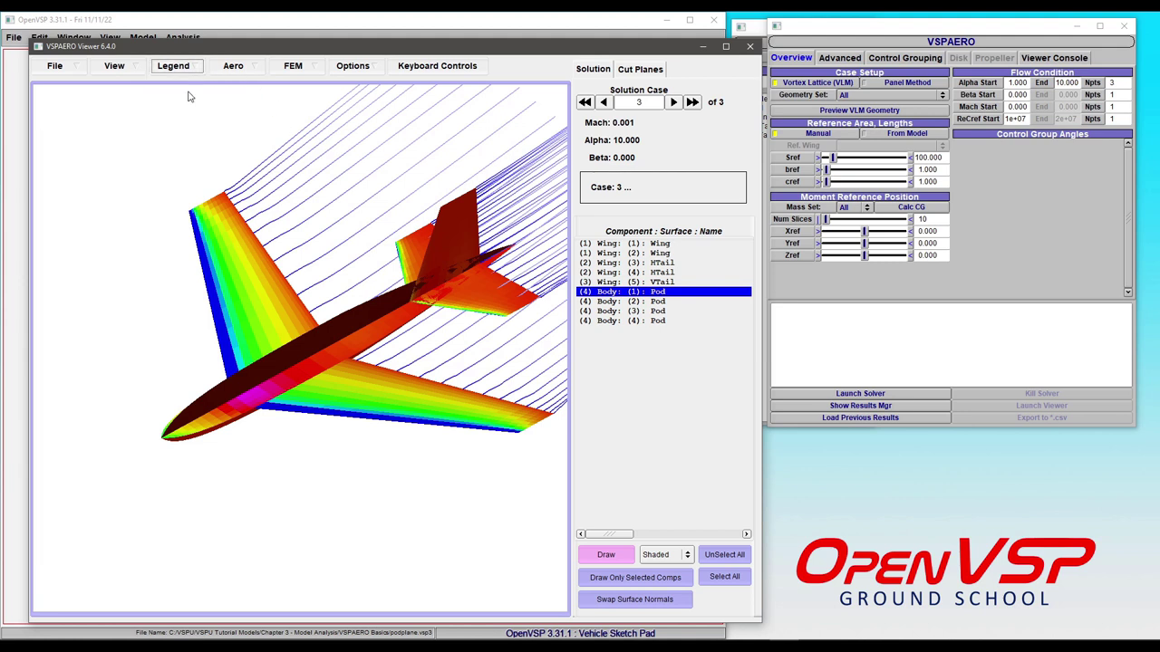
left_click(111, 67)
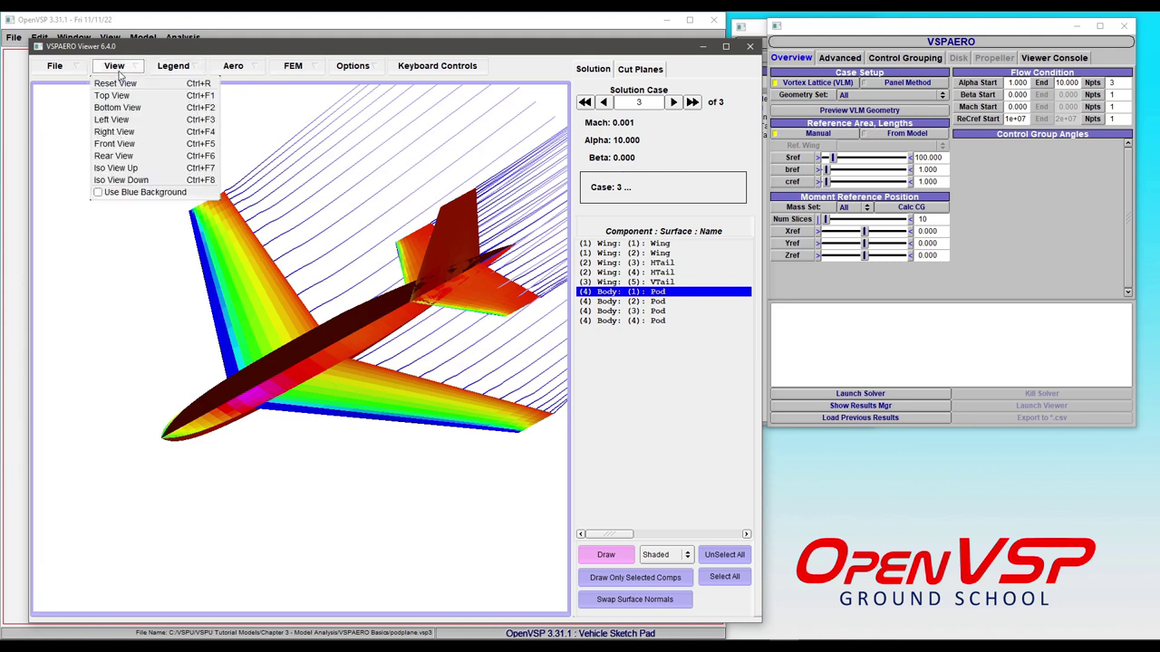
left_click(116, 144)
Step: Check Left and Top Views, then orbit back to an oblique 3-D view
left_click(123, 72)
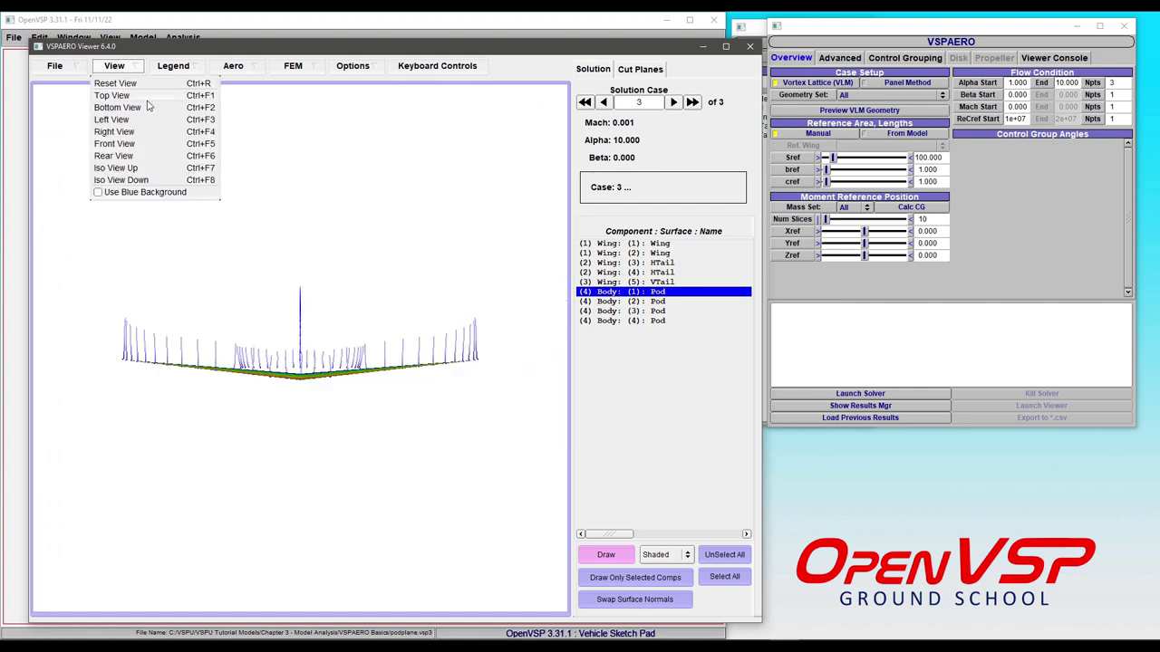
left_click(147, 121)
left_click(123, 76)
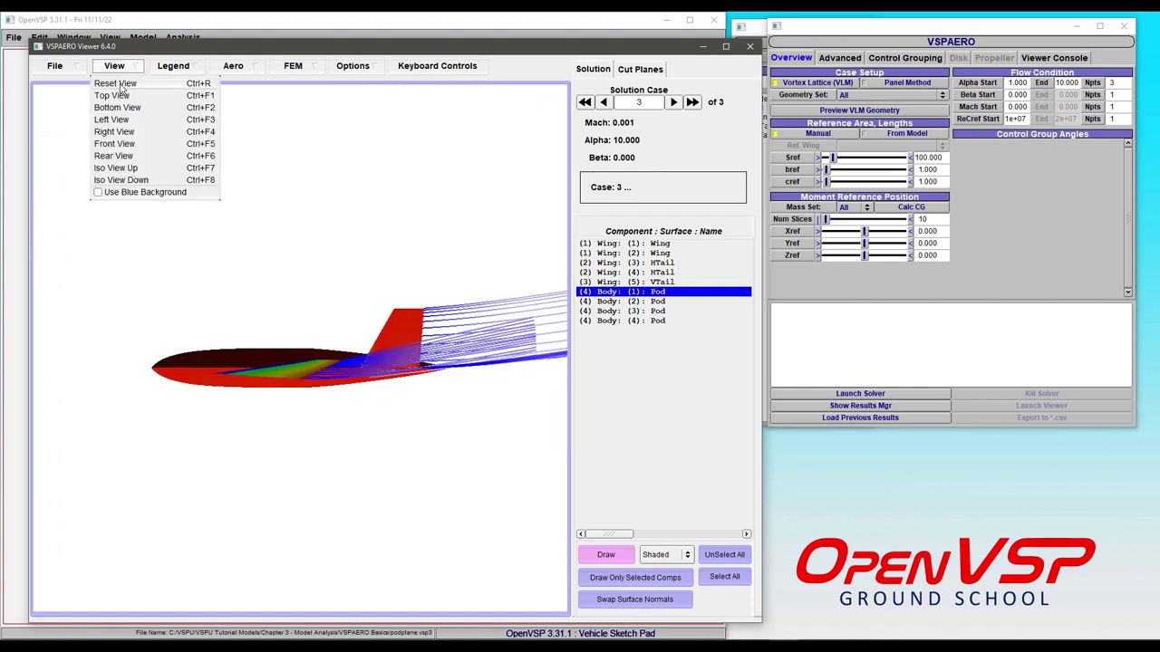
left_click(122, 98)
mouse_move(275, 396)
left_mouse_down()
mouse_move(290, 299)
mouse_move(253, 352)
mouse_move(280, 529)
mouse_move(228, 466)
mouse_move(326, 387)
mouse_move(338, 444)
mouse_move(347, 425)
mouse_move(275, 364)
mouse_move(336, 394)
mouse_move(330, 321)
mouse_move(286, 374)
mouse_move(298, 472)
mouse_move(300, 396)
mouse_move(276, 413)
mouse_move(276, 370)
mouse_move(250, 422)
mouse_move(297, 432)
mouse_move(279, 410)
left_mouse_up()
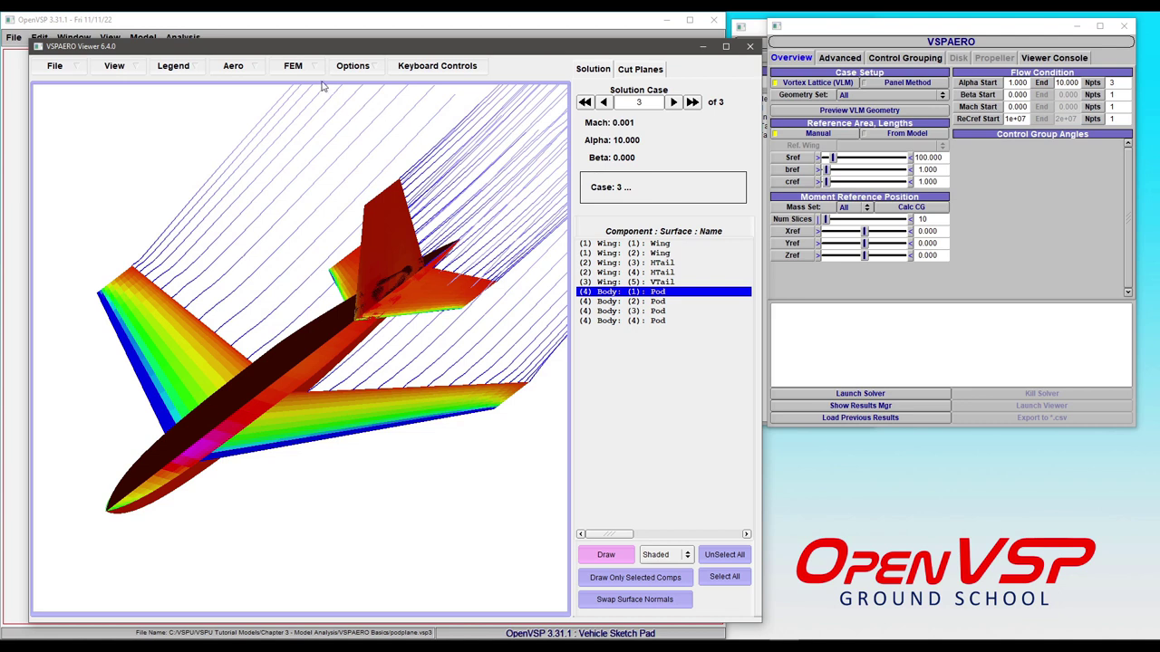
Step: Set Function Contour Type to Use Smooth Function Shading and orbit the model
left_click(356, 72)
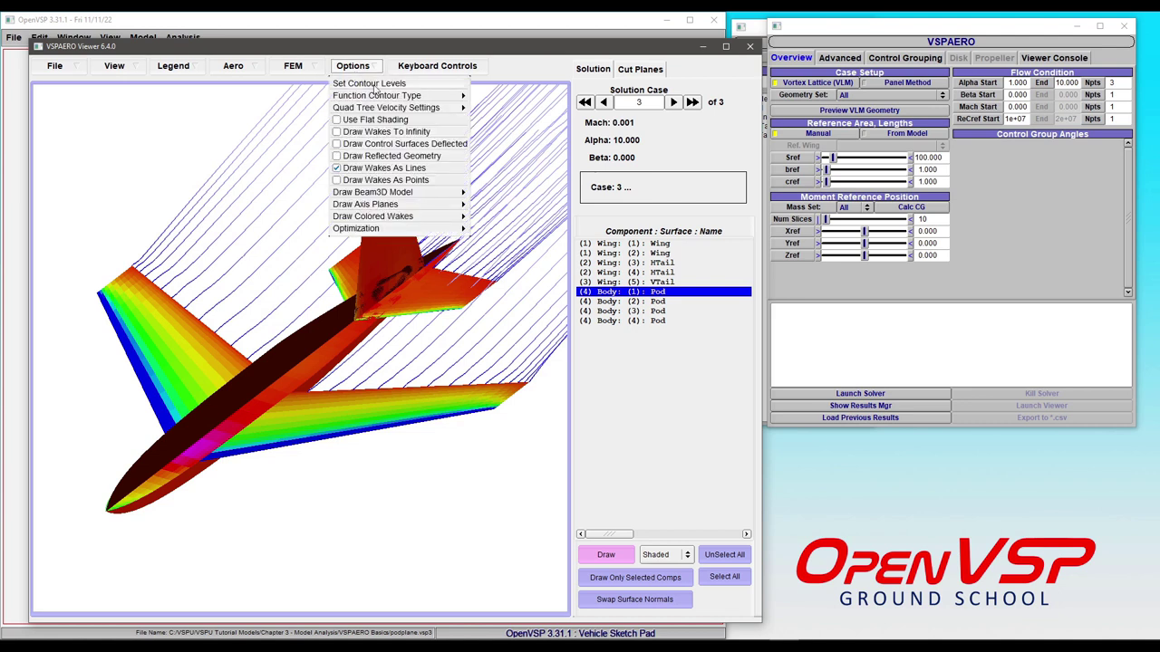
mouse_move(415, 97)
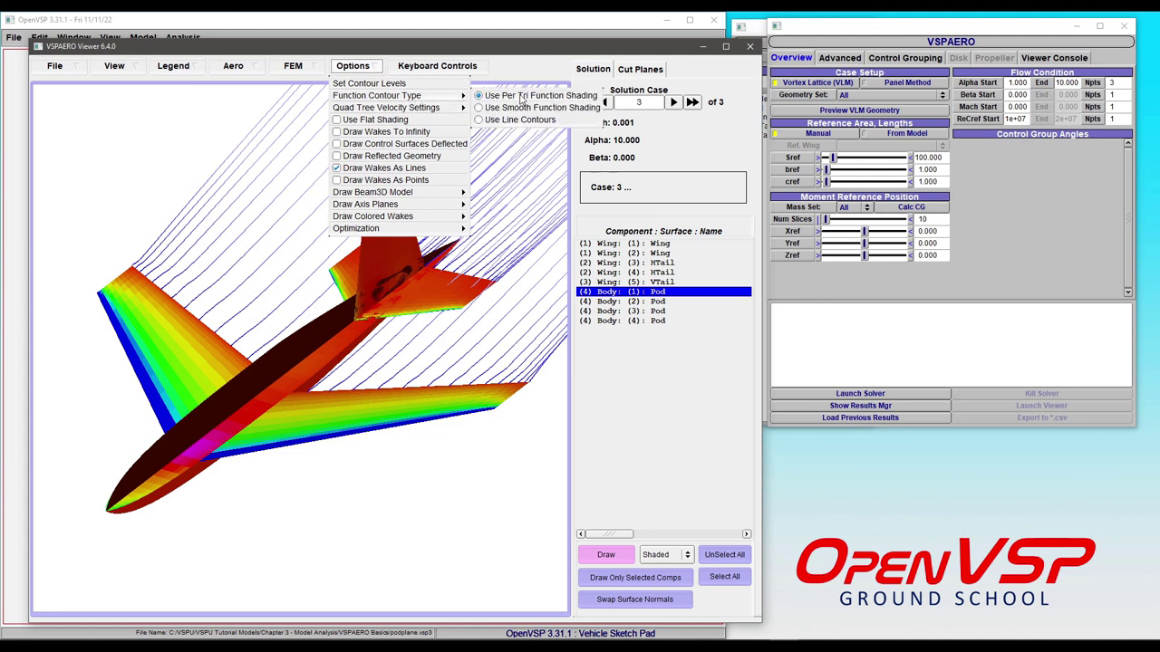
left_click(526, 107)
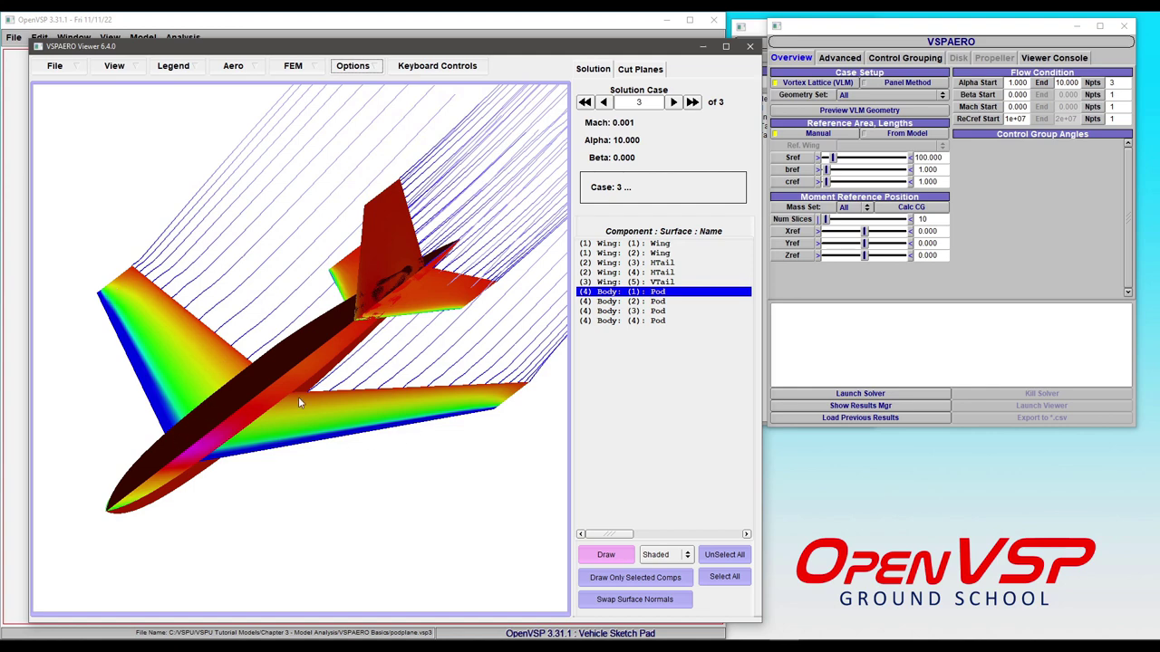
left_click_drag(298, 397, 197, 374)
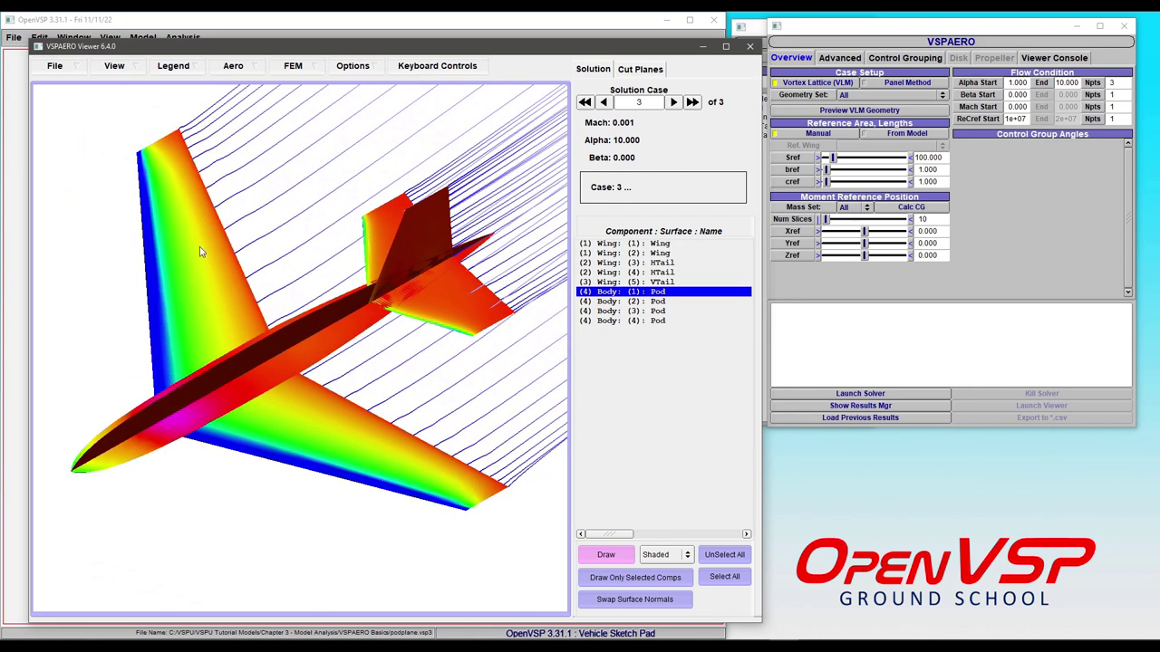
Step: Try Use Line Contours for the pressure, then return to smooth function shading
left_click(364, 66)
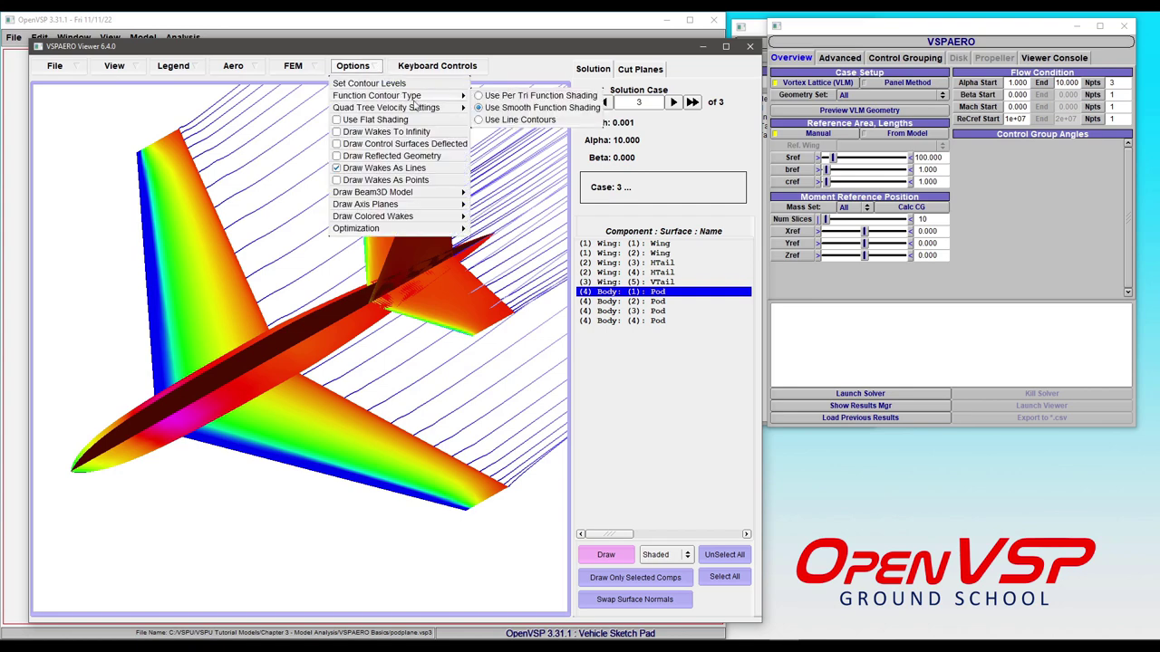
left_click(511, 119)
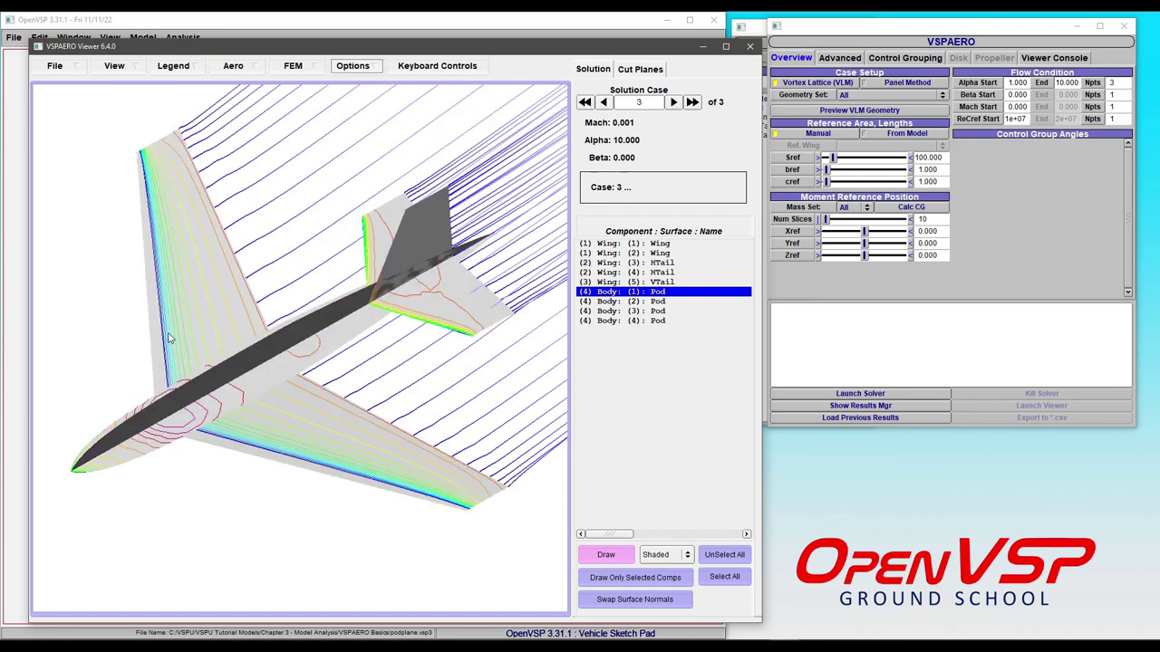
left_click(365, 69)
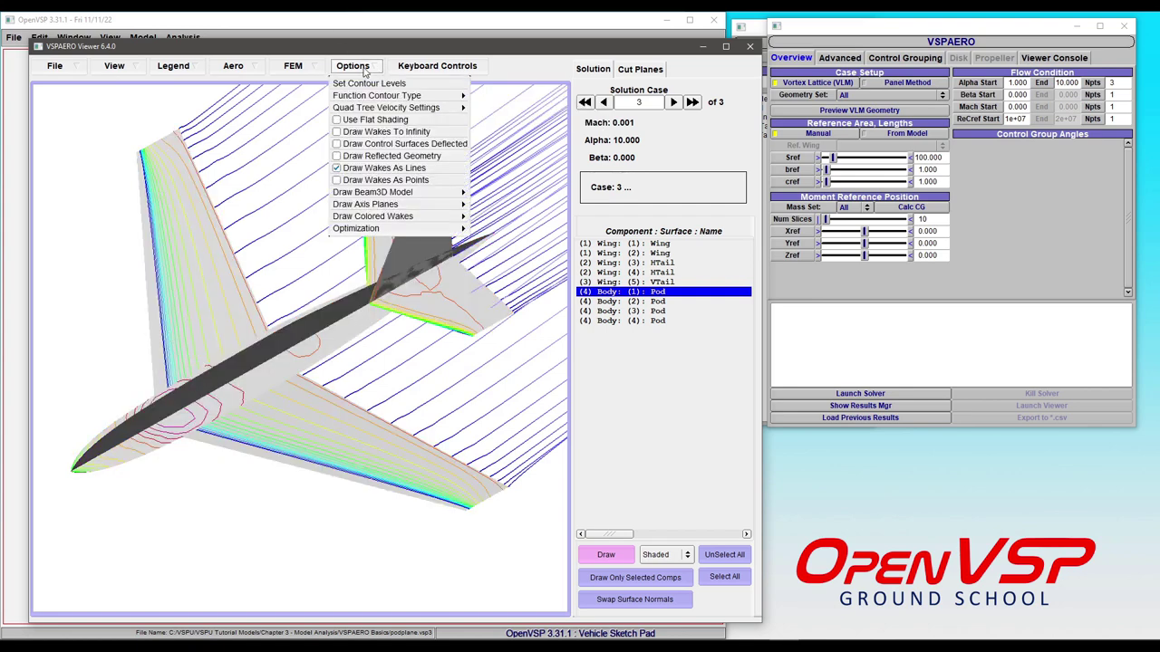
mouse_move(432, 110)
left_click(499, 110)
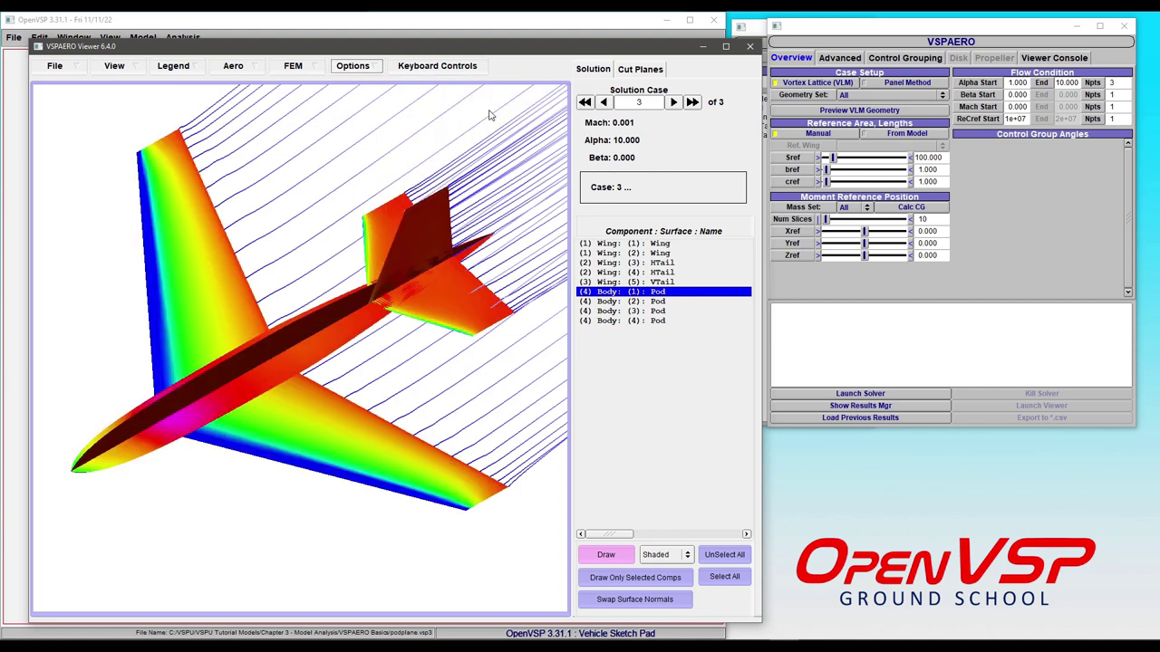
left_click(358, 68)
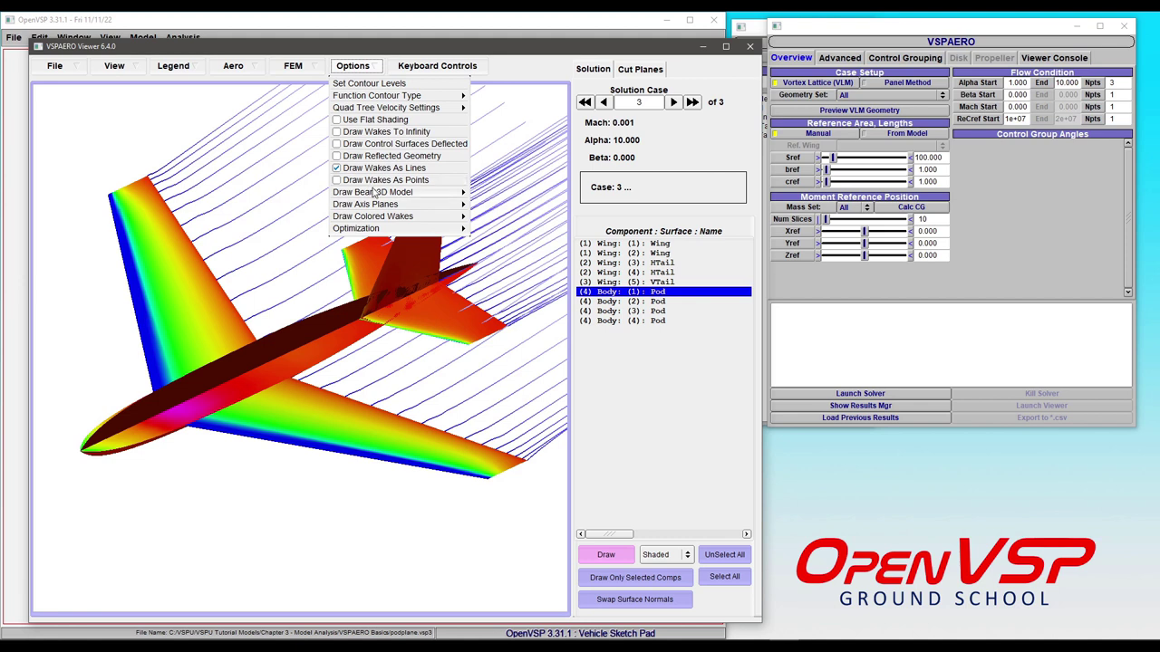
Step: Browse the Options and FEM menus and close them without changes
mouse_move(374, 193)
left_click(309, 72)
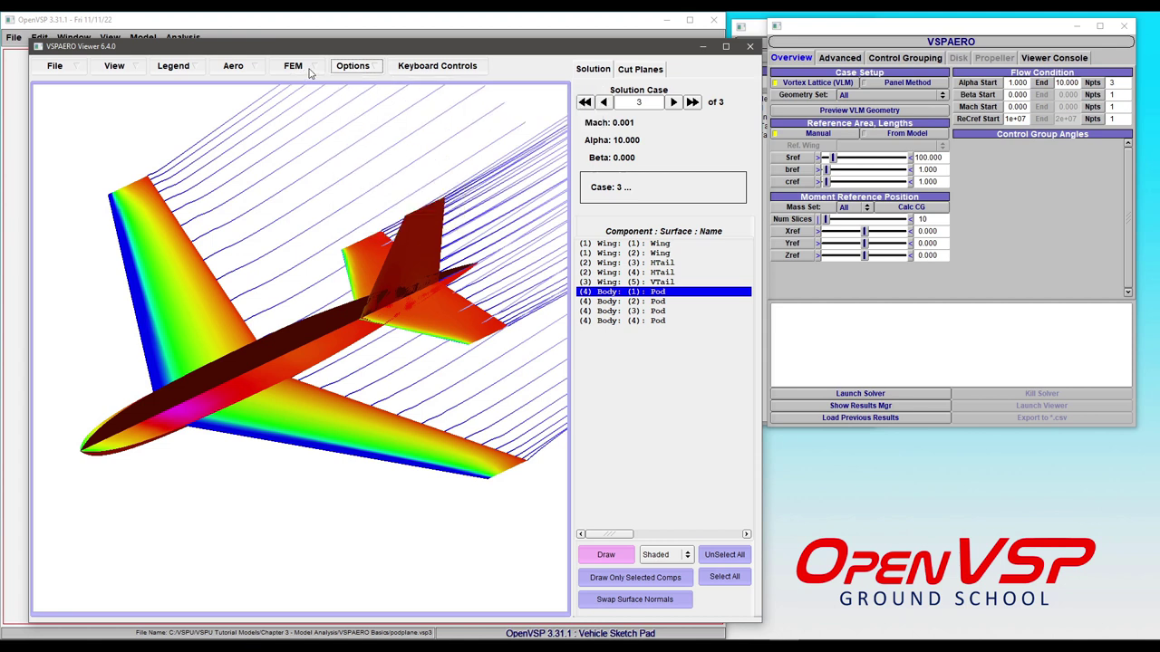
left_click(299, 67)
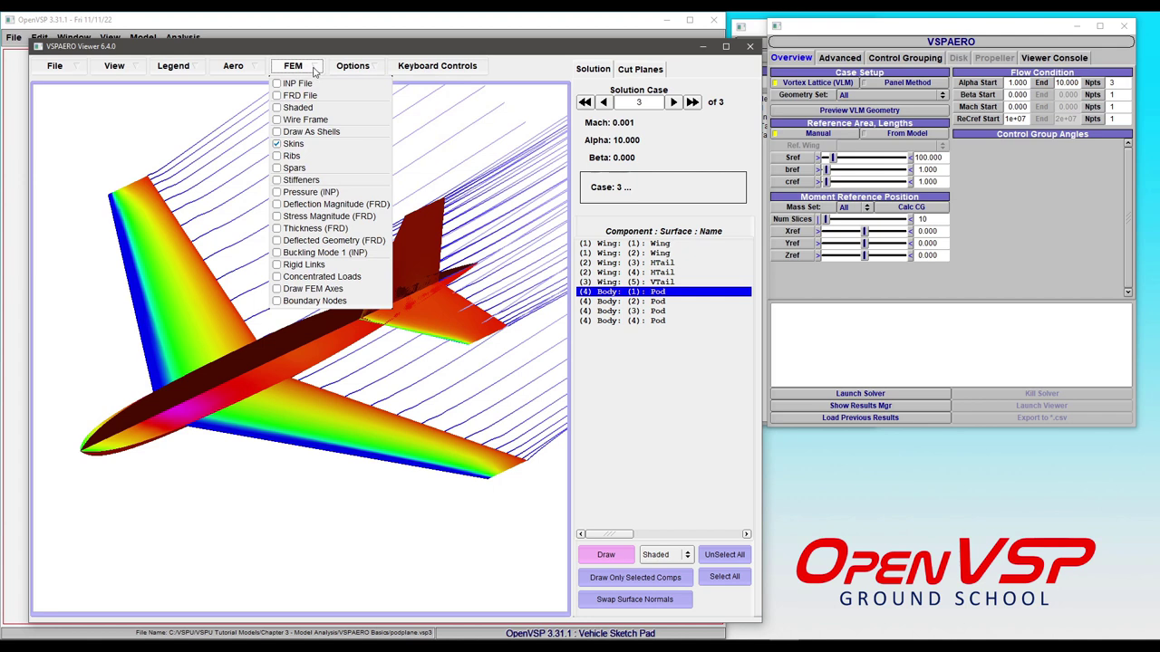
left_click(314, 71)
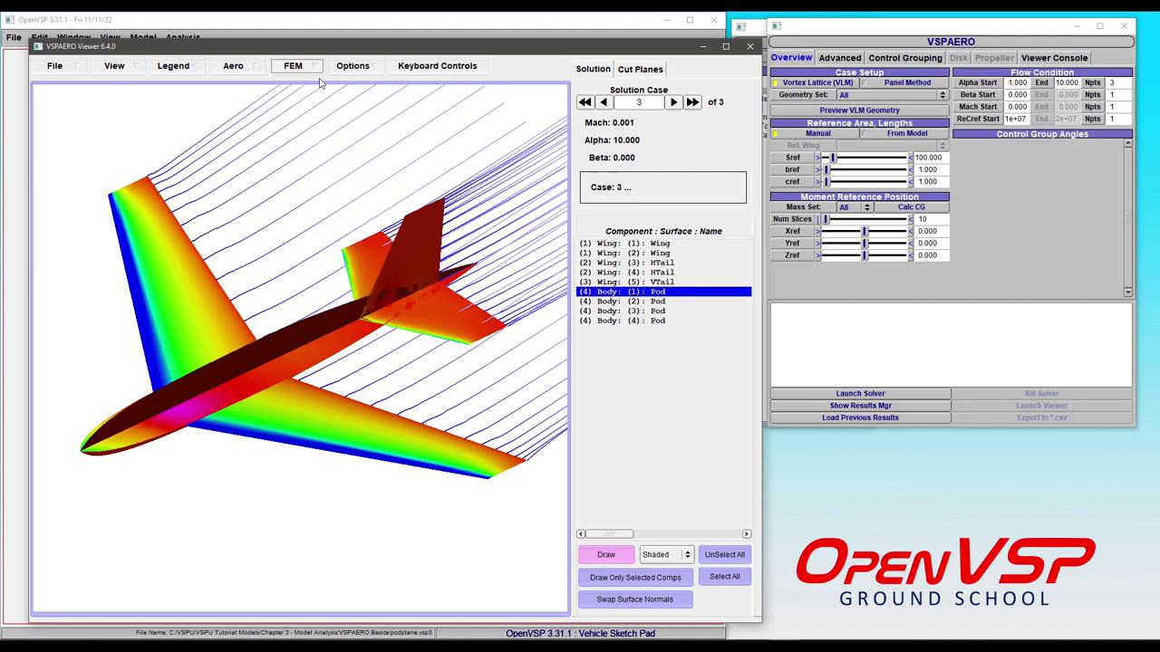